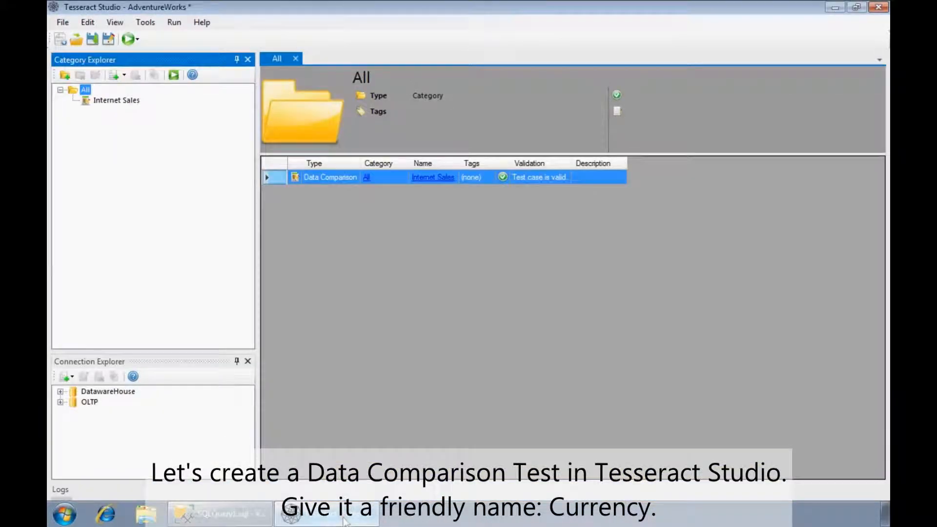
Add a data comparison test case to the All category and name it Currency
click(124, 74)
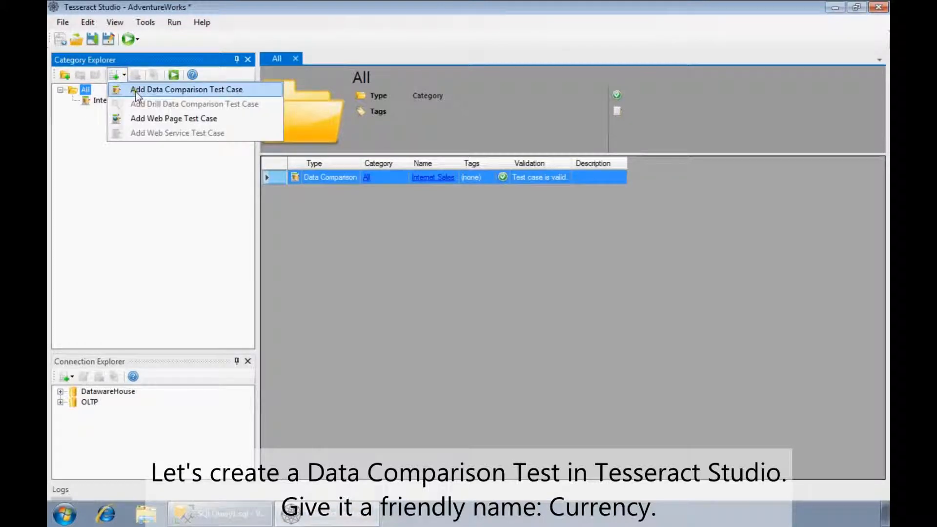
click(134, 89)
click(131, 111)
click(139, 112)
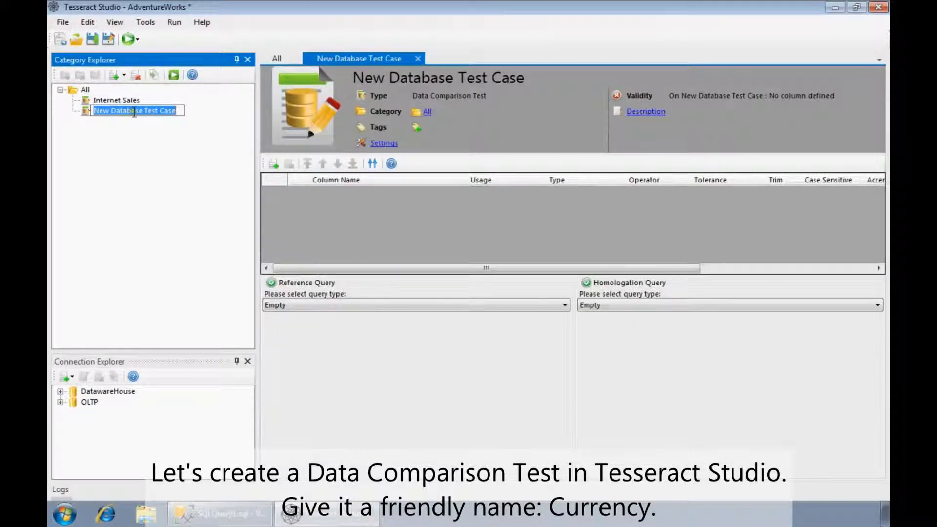
text(Currency)
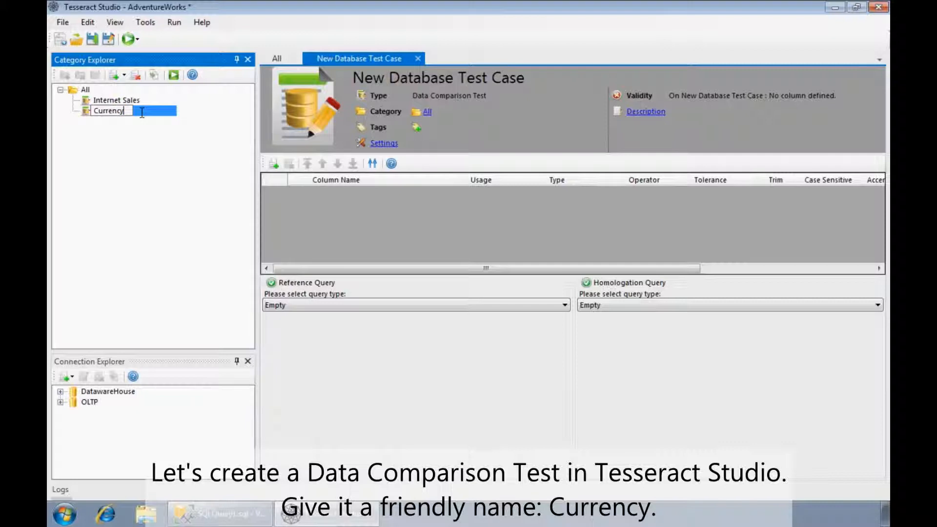
key(Return)
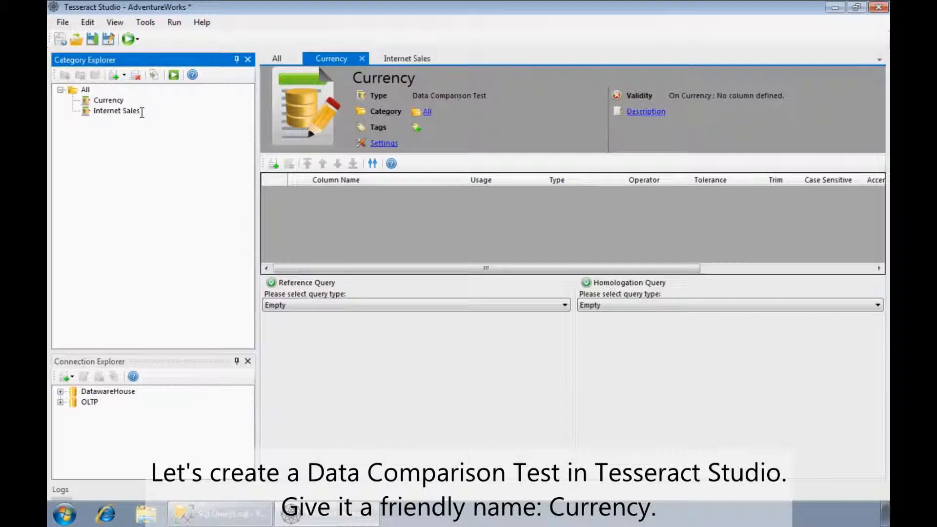
Set the homologation query to a DatawareHouse connection with the copied dbo.DimCurrency query for EUR and USD, and preview its data
click(617, 305)
click(618, 326)
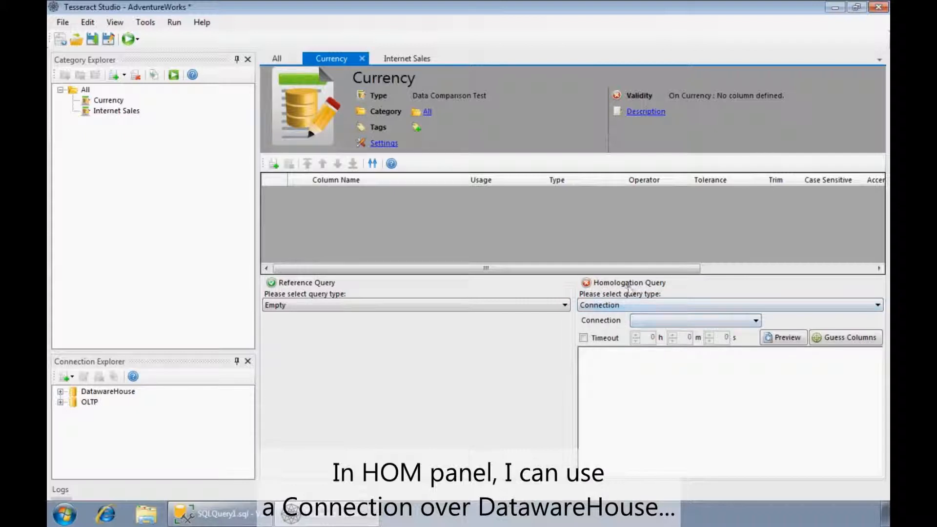
click(636, 322)
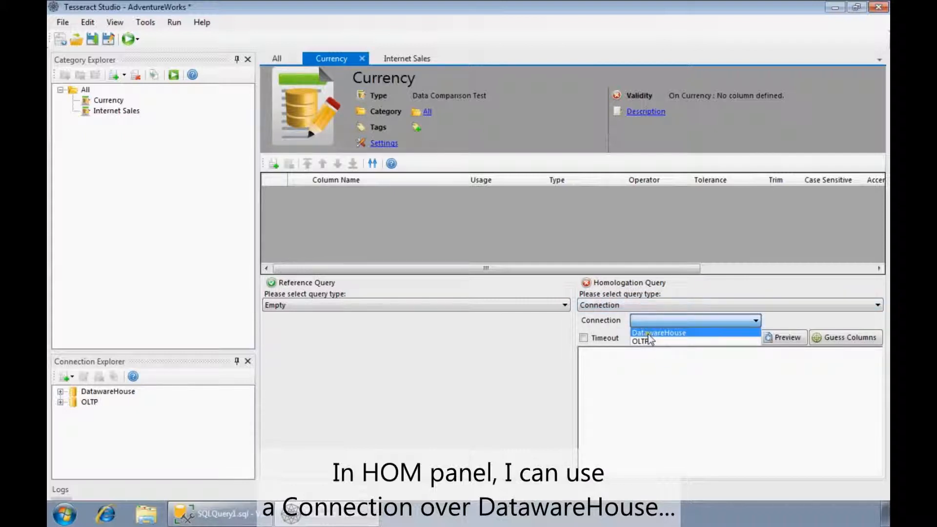
click(645, 334)
click(636, 370)
text(SELECT CurrencyAlternateKey, CurrencyName FROM dbo.DimCurrency WHERE CurrencyAlternateKey IN ('EUR', 'USD'))
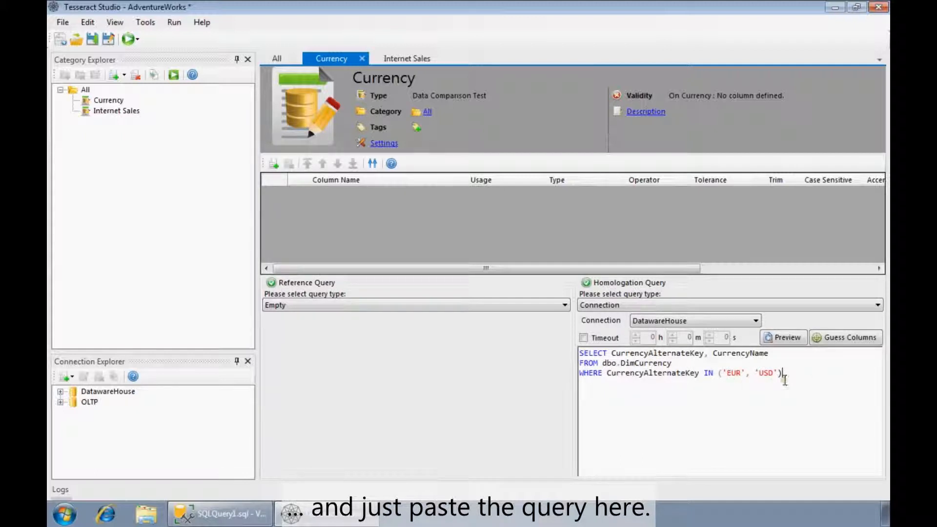
click(788, 338)
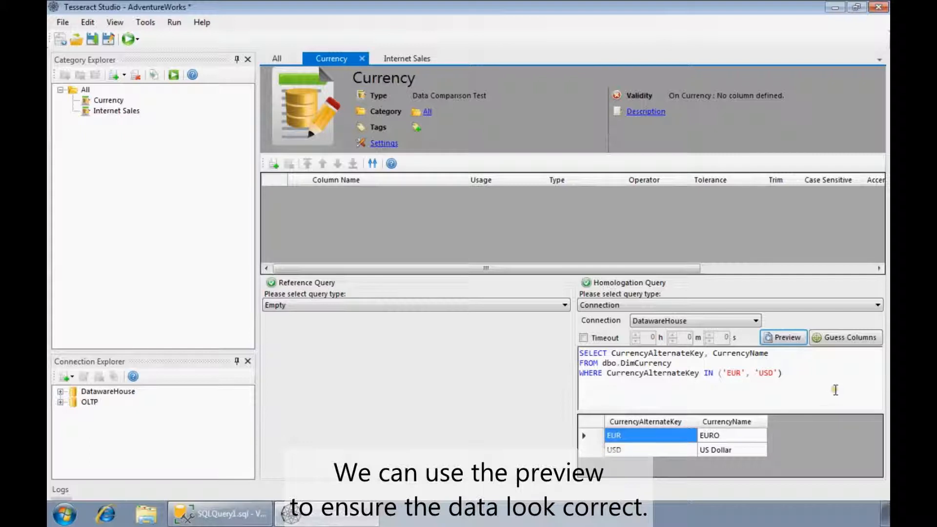
Guess the comparison columns from the homologation query and set the Currency Name column's usage to Value
click(852, 338)
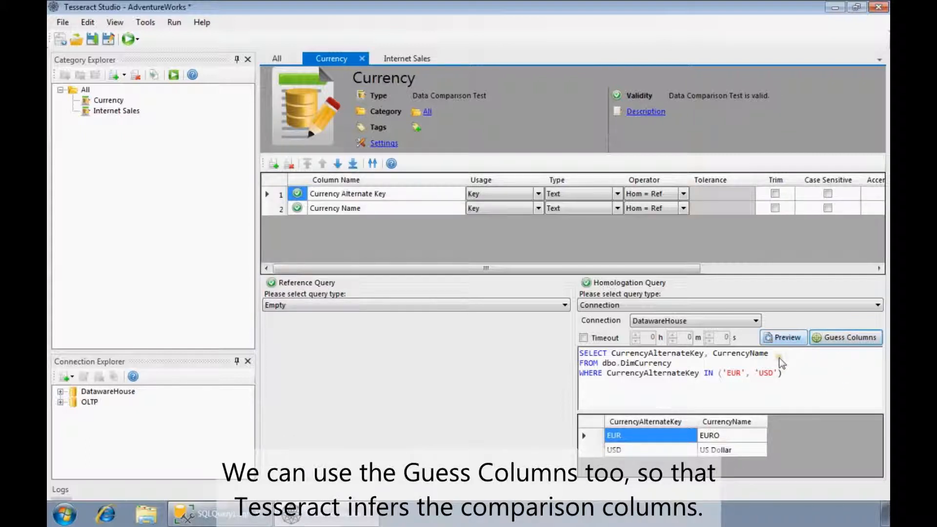
click(542, 210)
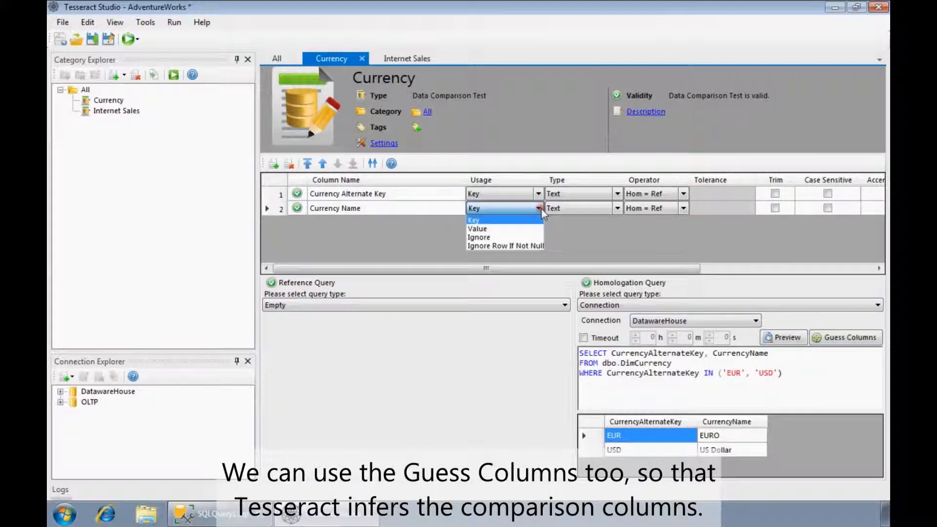
click(479, 226)
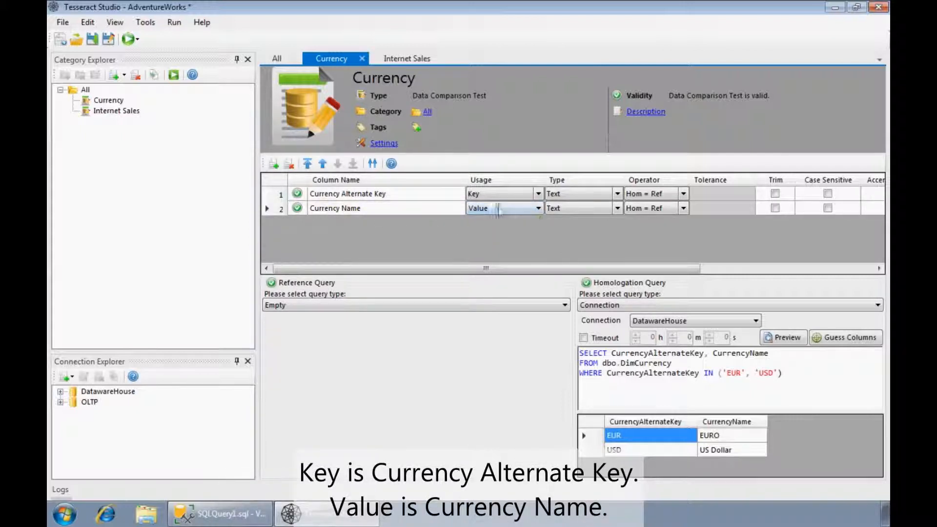
Set the reference query type to Data Sheet and build a sheet of two columns and three rows
click(462, 305)
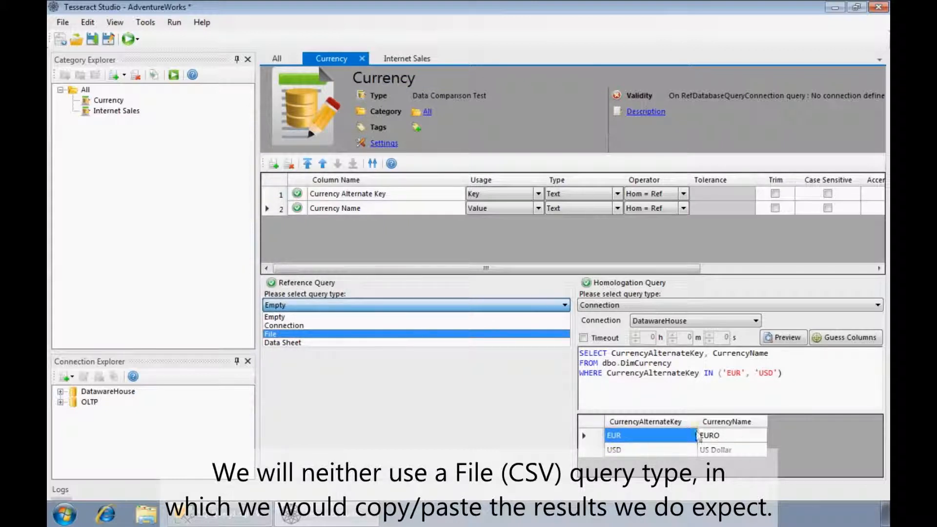
click(281, 342)
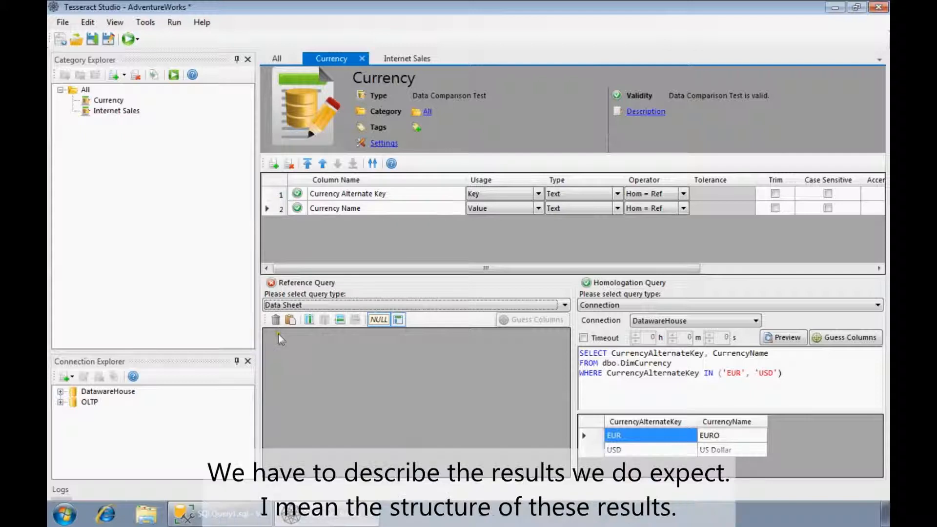
click(309, 319)
click(309, 319)
click(337, 322)
click(338, 322)
click(337, 321)
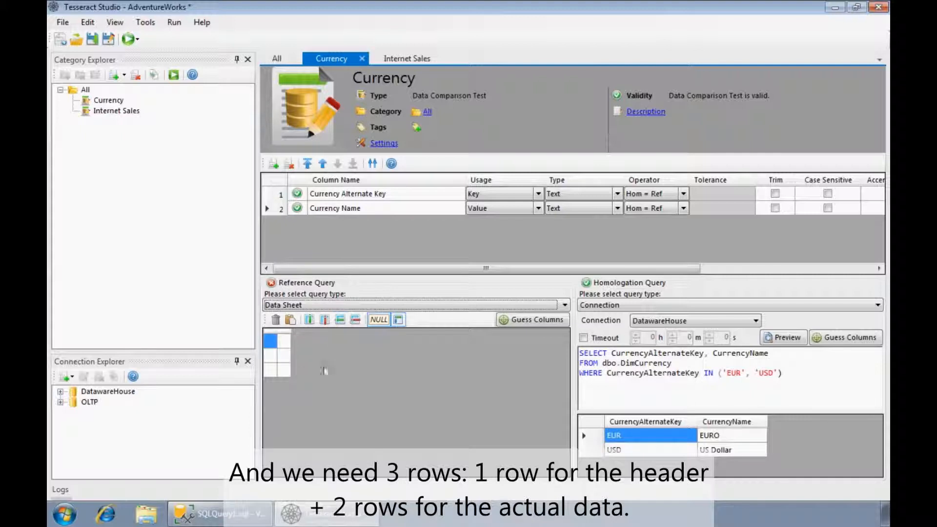
Label the reference data sheet's header cells Currency Key and Currency Name
click(271, 342)
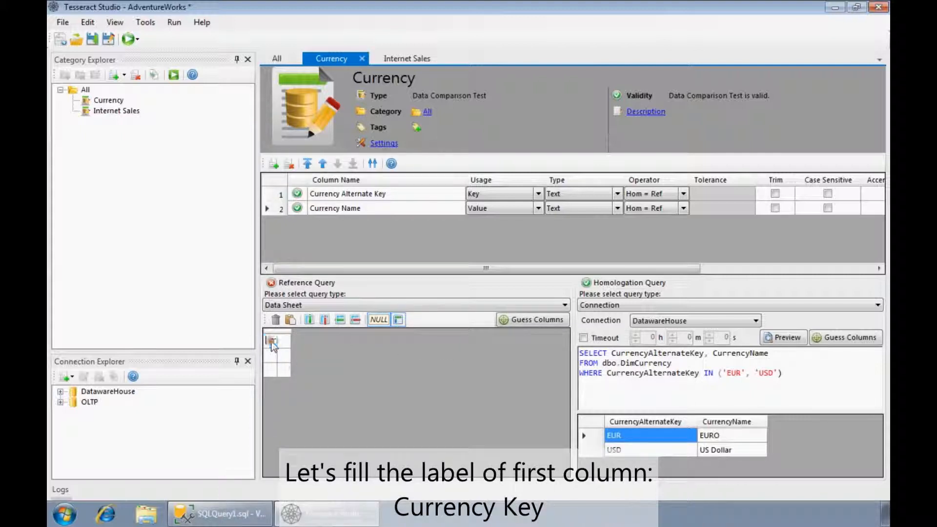
text(Currency Key)
key(Tab)
text(Cur)
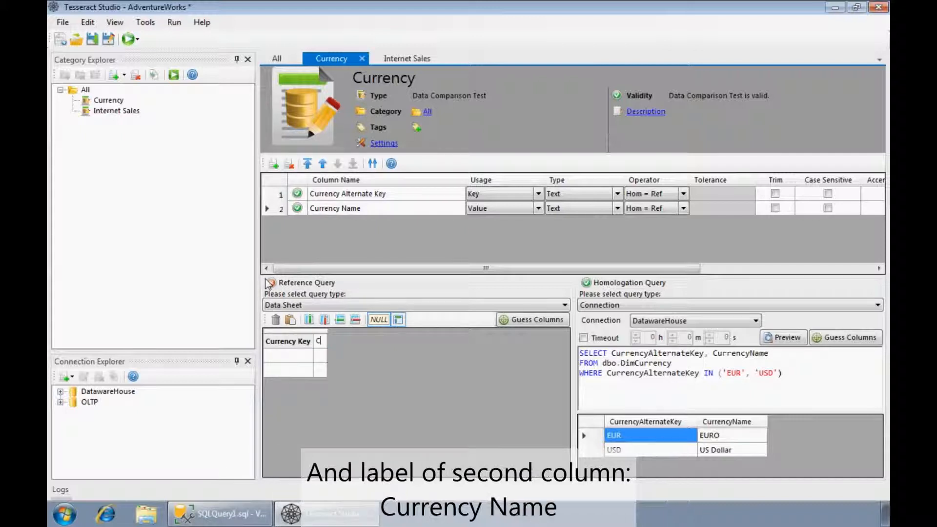
text(rency Name)
key(Return)
Fill the first data row of the reference sheet with EUR and EURO
click(291, 355)
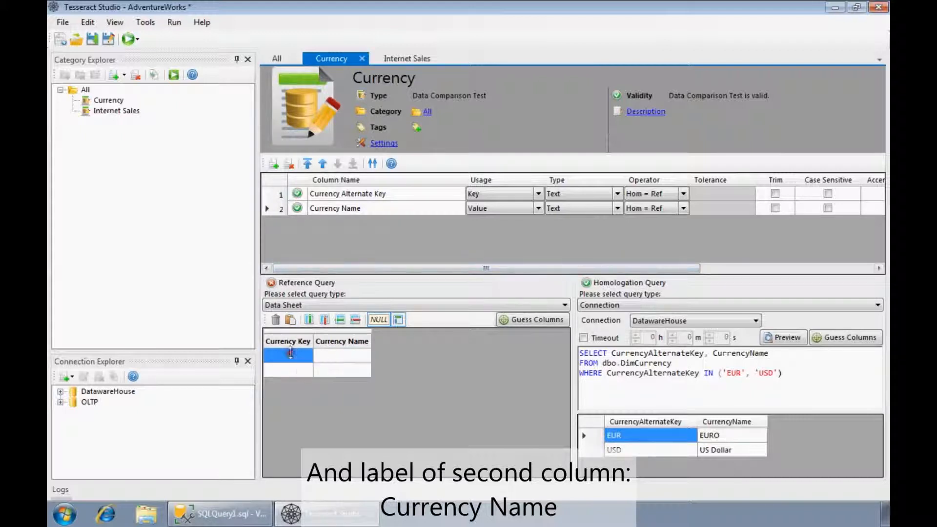
text(EUR)
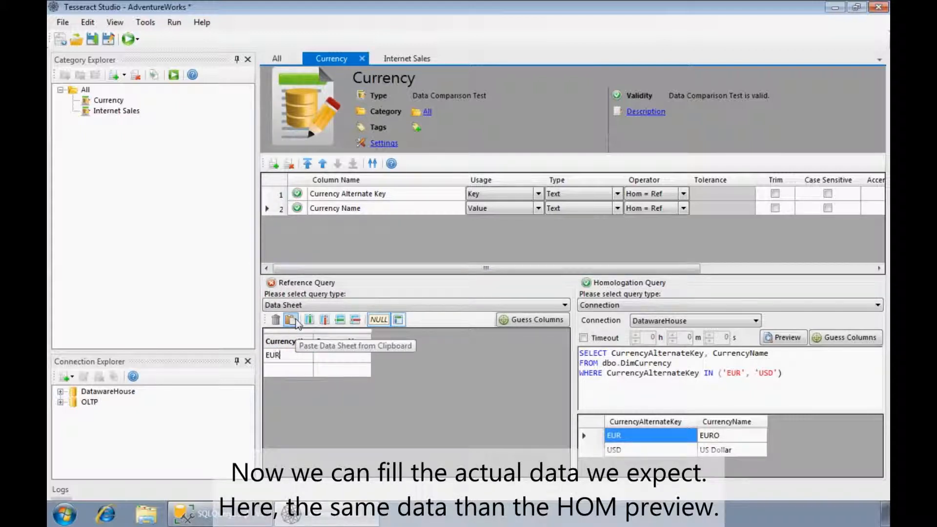
key(Tab)
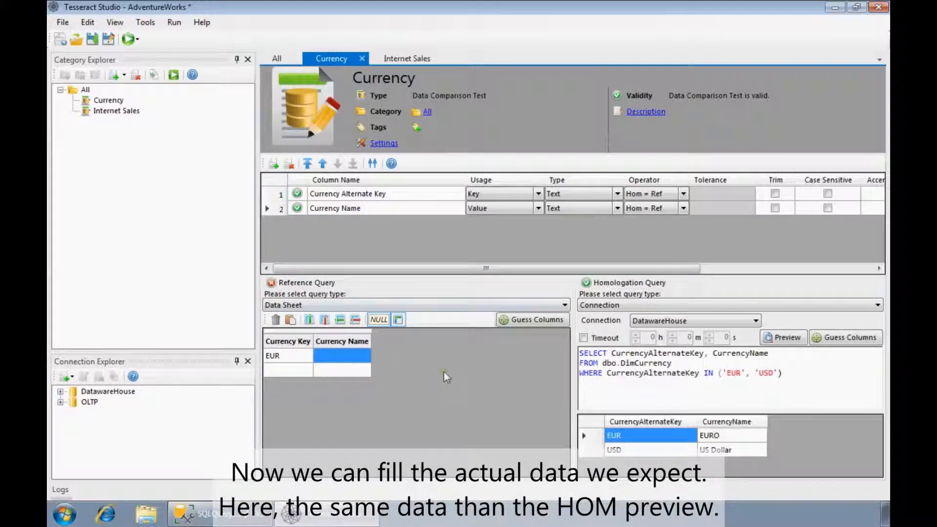
text(EURO)
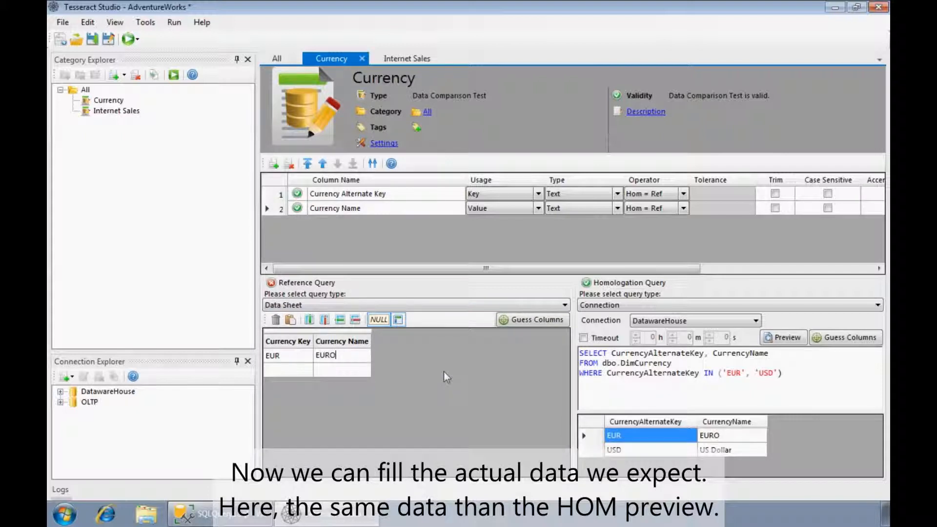
Fill the second data row of the reference sheet with USD and USDollar
click(287, 372)
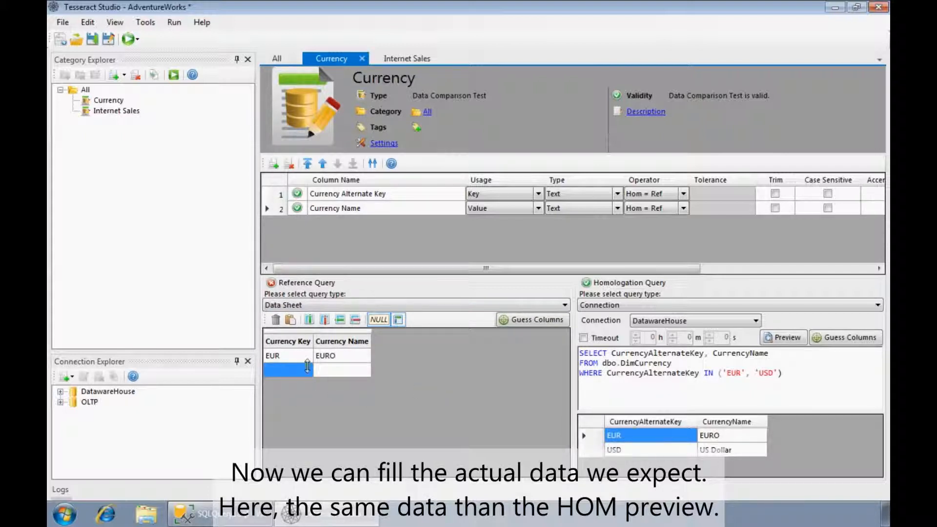
text(USD)
key(Tab)
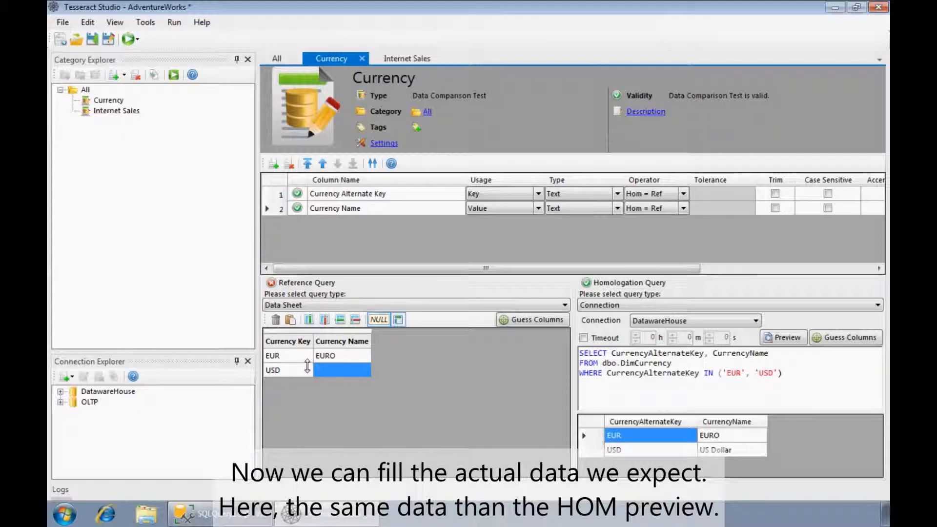
text(USDolla)
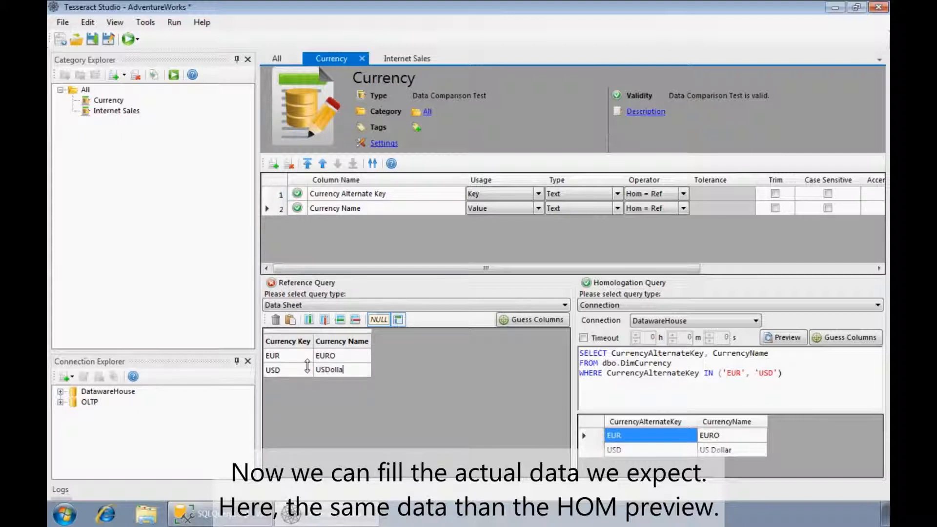
text(r)
key(Return)
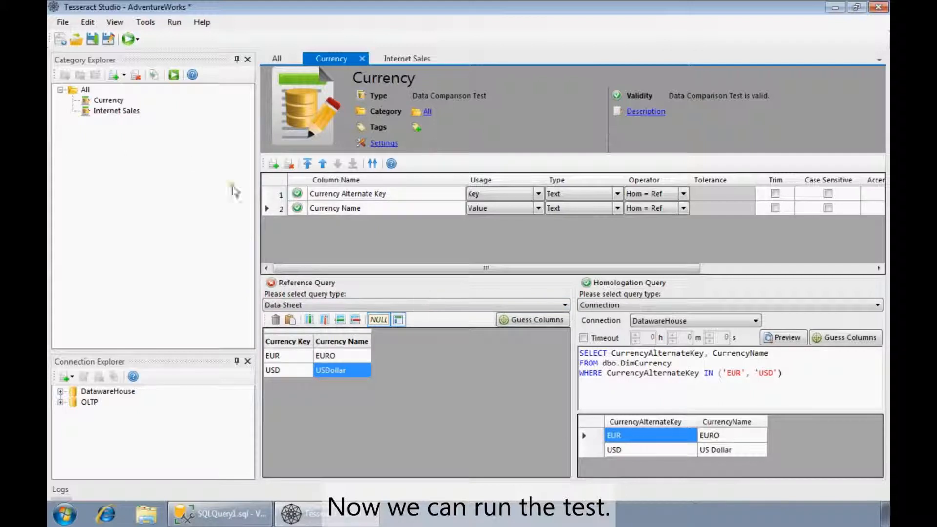
Run the Currency test and open its detailed result from the test suite report
click(173, 74)
click(371, 271)
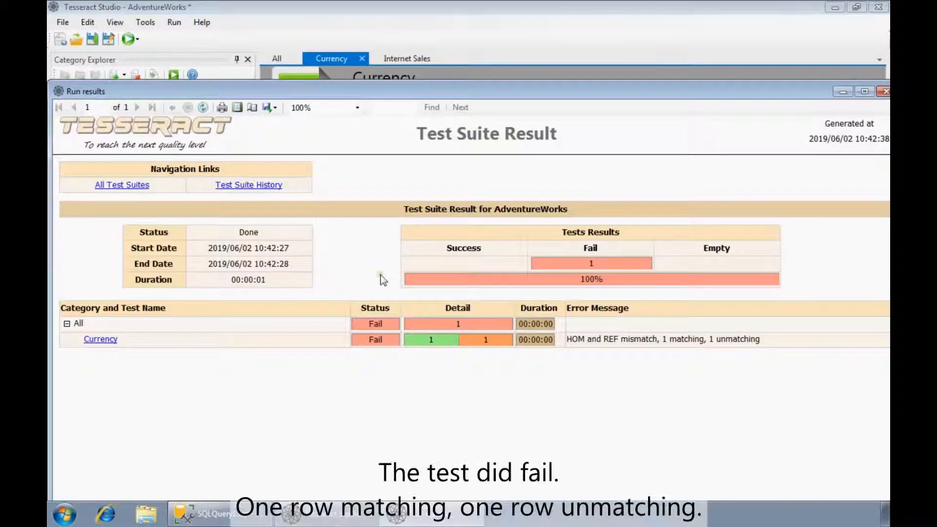
click(107, 339)
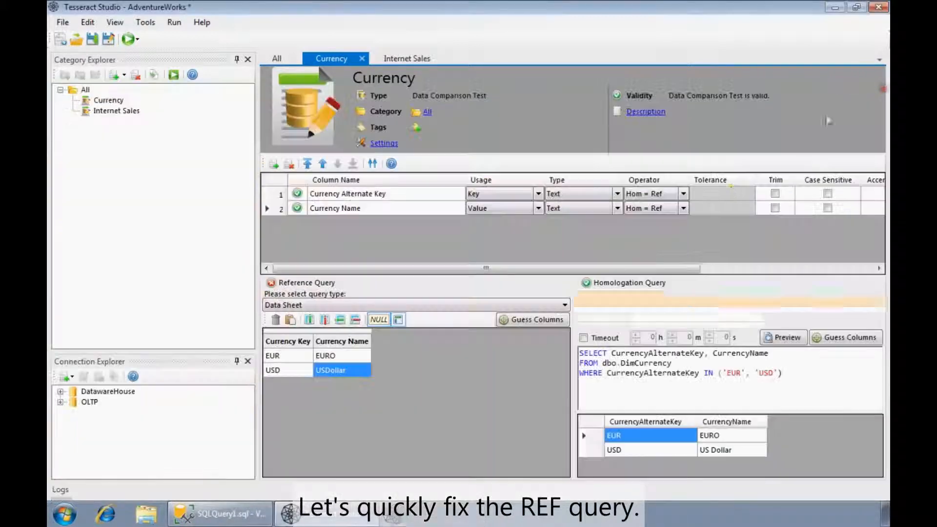
Close the run results and change the USD row's currency name in the reference sheet to US Dollar
click(885, 92)
click(335, 371)
click(324, 370)
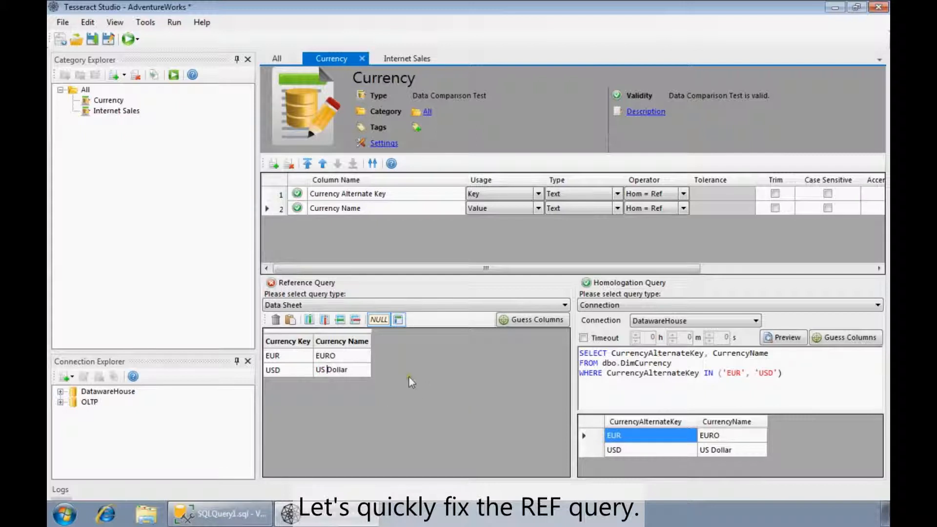
click(333, 356)
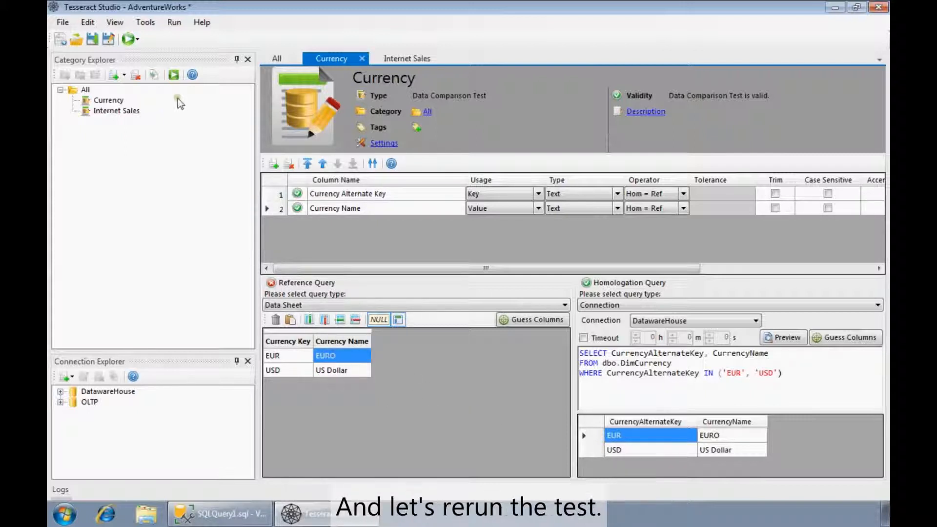
Rerun the Currency test, expand the All category in the report to check its result, and close the report
click(174, 75)
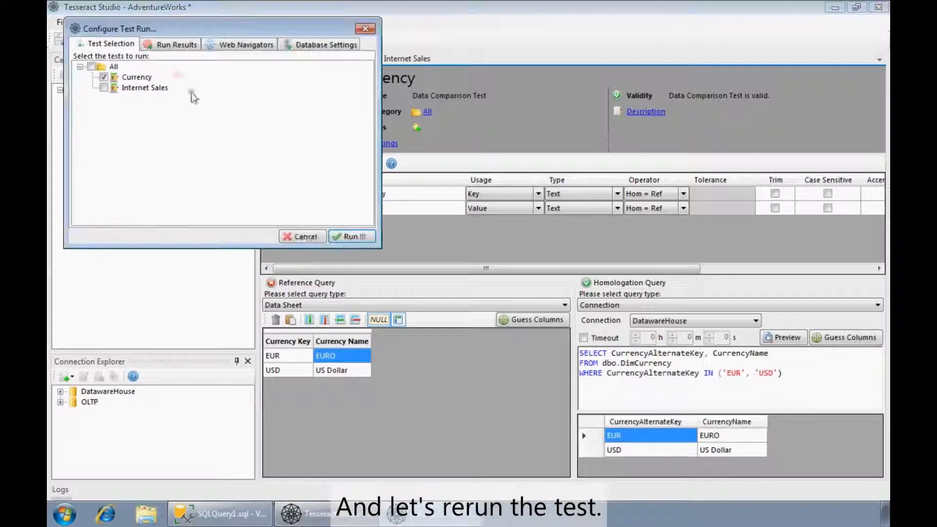
click(353, 236)
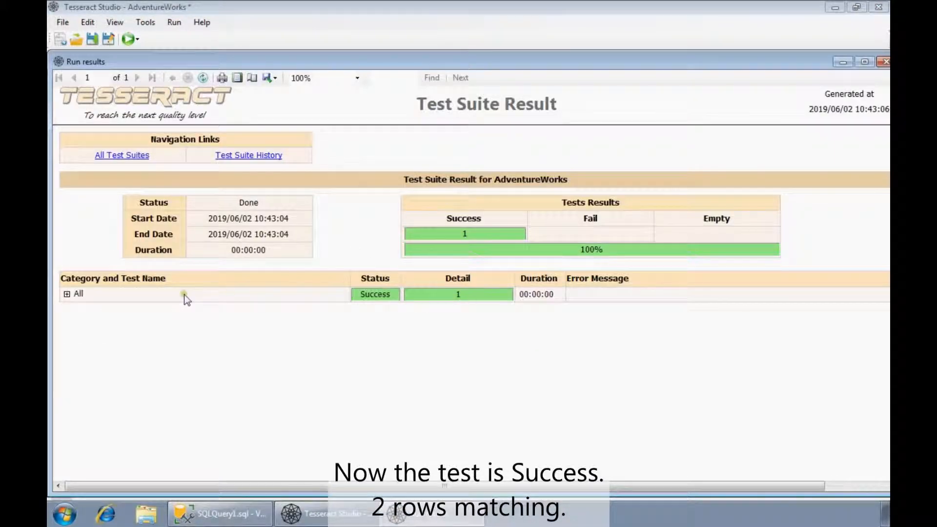
click(67, 294)
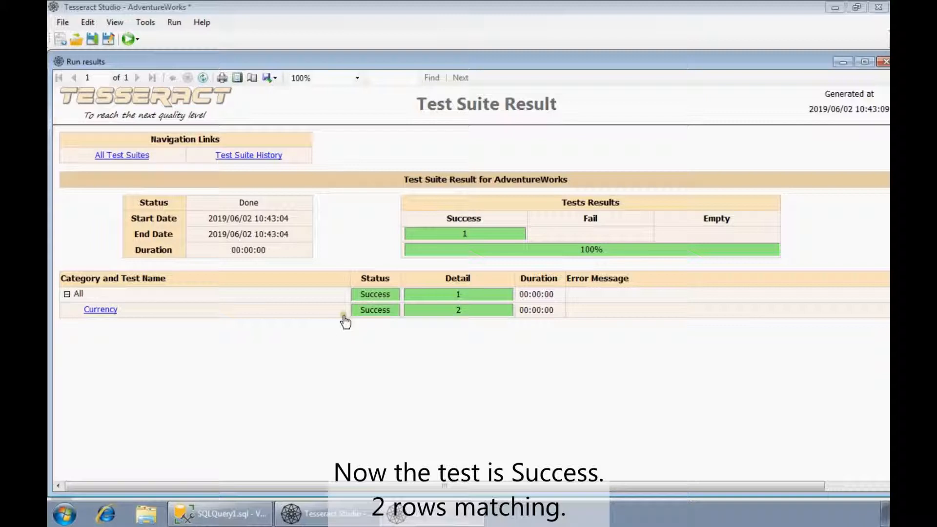
click(884, 62)
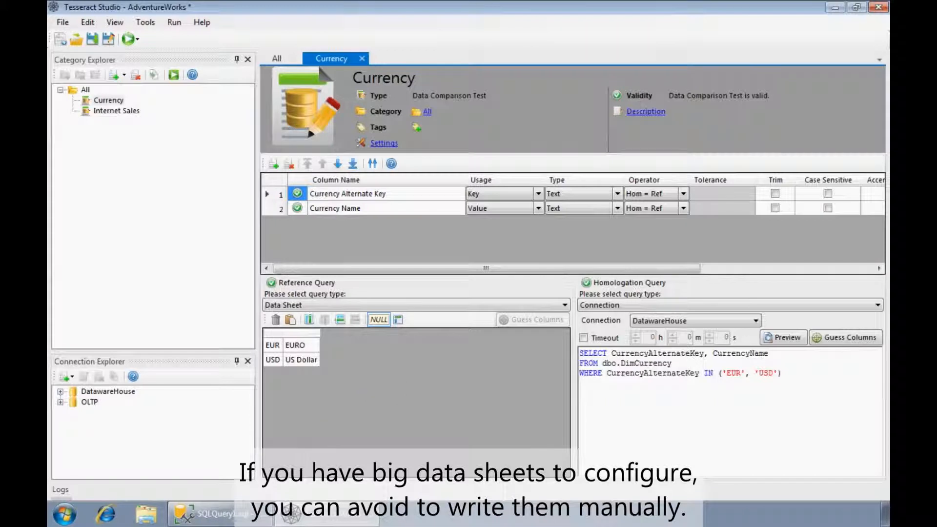
Switch to SQL Server Management Studio and copy all rows of the currency and organization query results, including the column headers
click(243, 514)
click(415, 160)
right_click(423, 359)
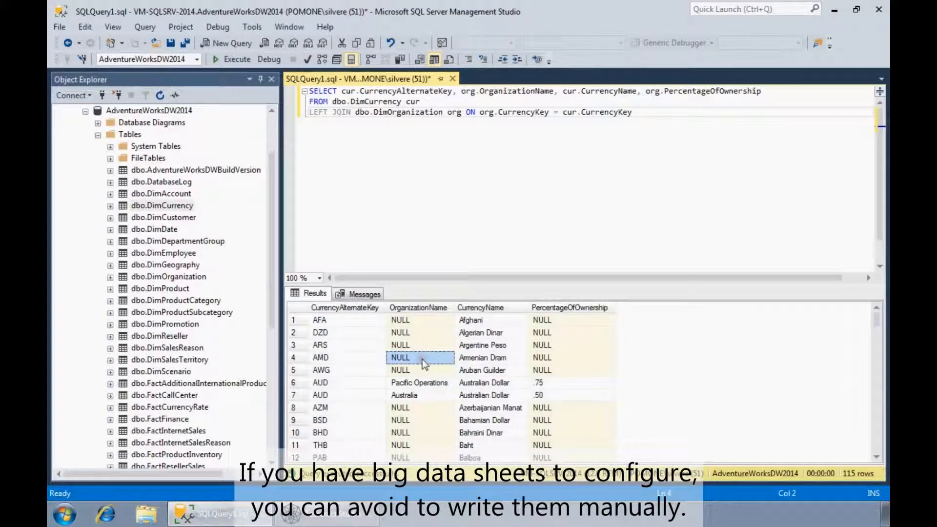
right_click(423, 359)
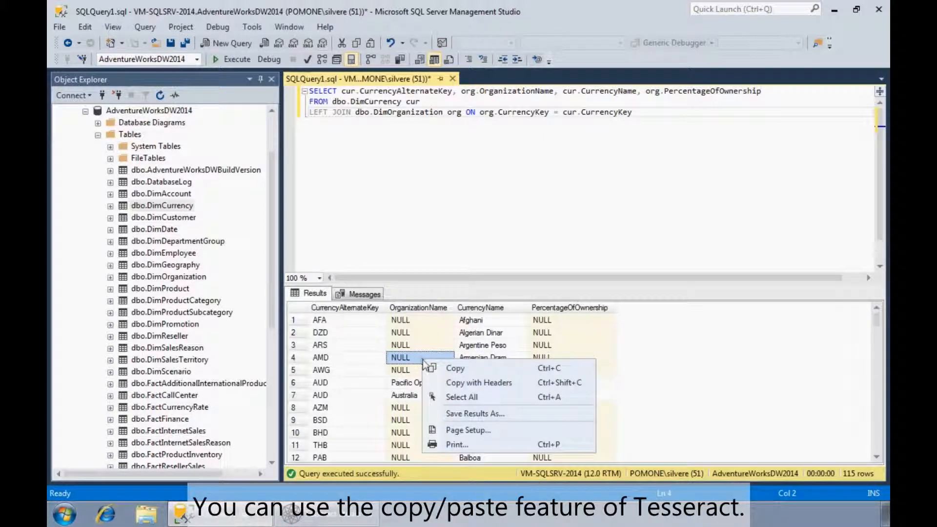
click(451, 397)
right_click(411, 359)
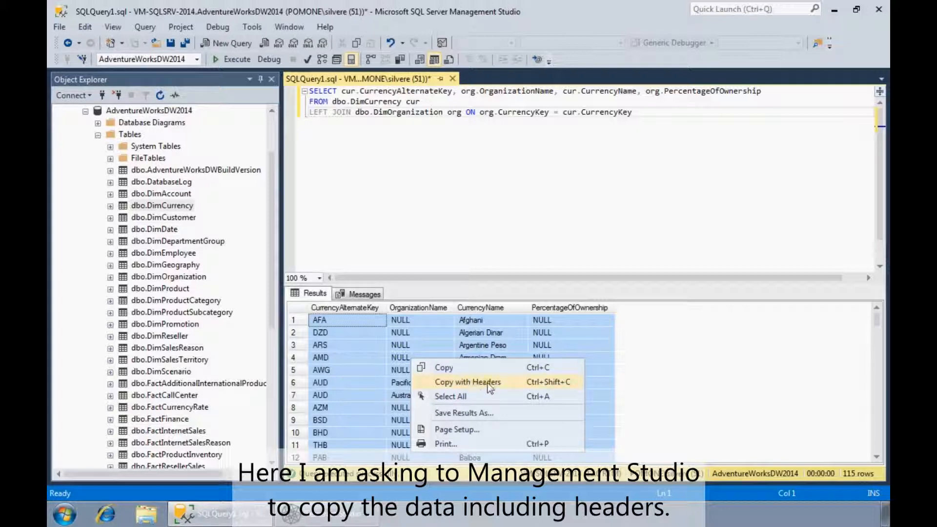
click(517, 384)
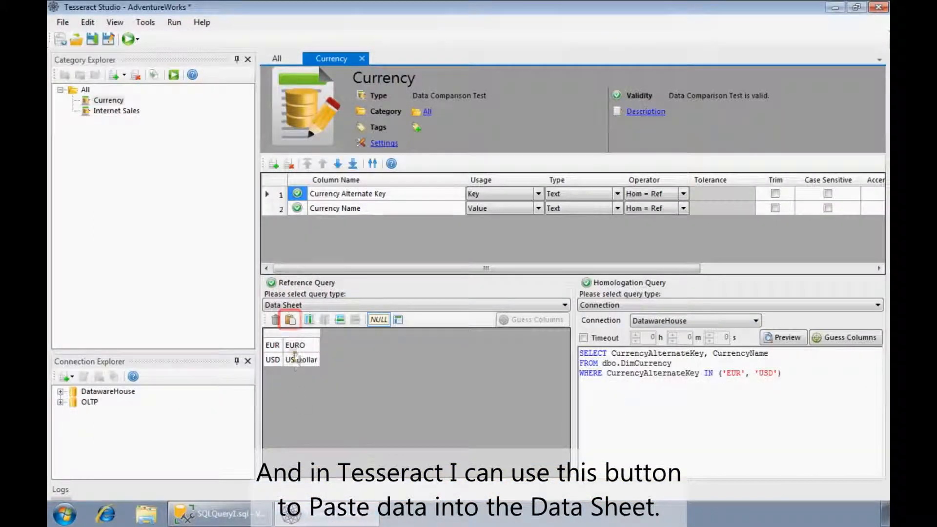
In Tesseract Studio, overwrite the reference data sheet with the copied query results and enable its header row
click(290, 320)
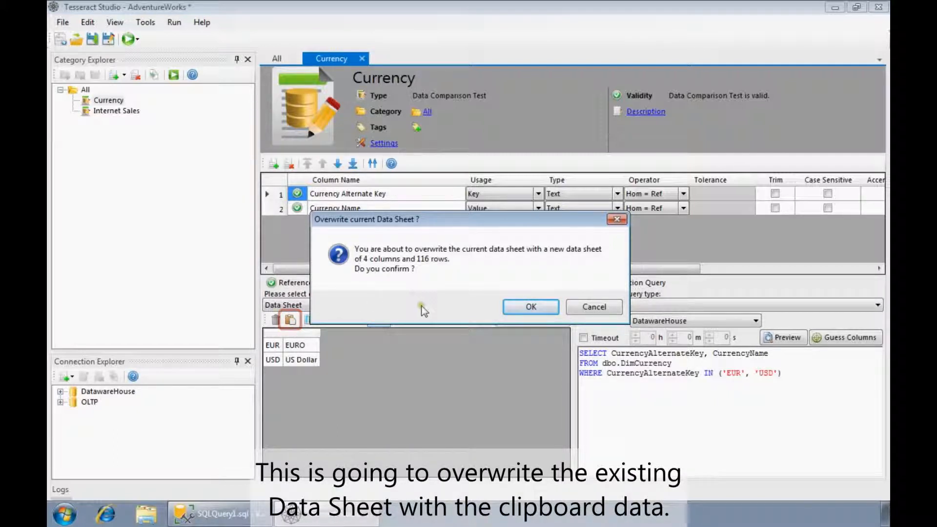
click(515, 309)
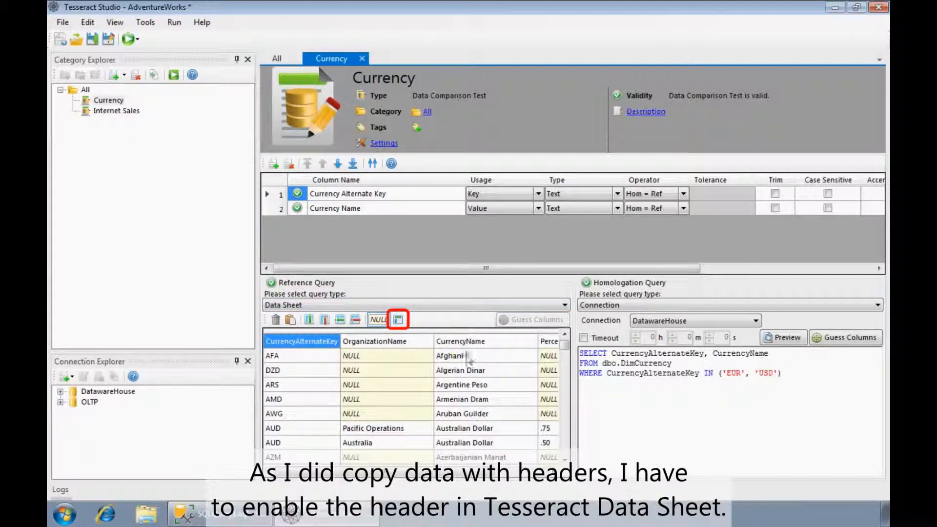
click(396, 320)
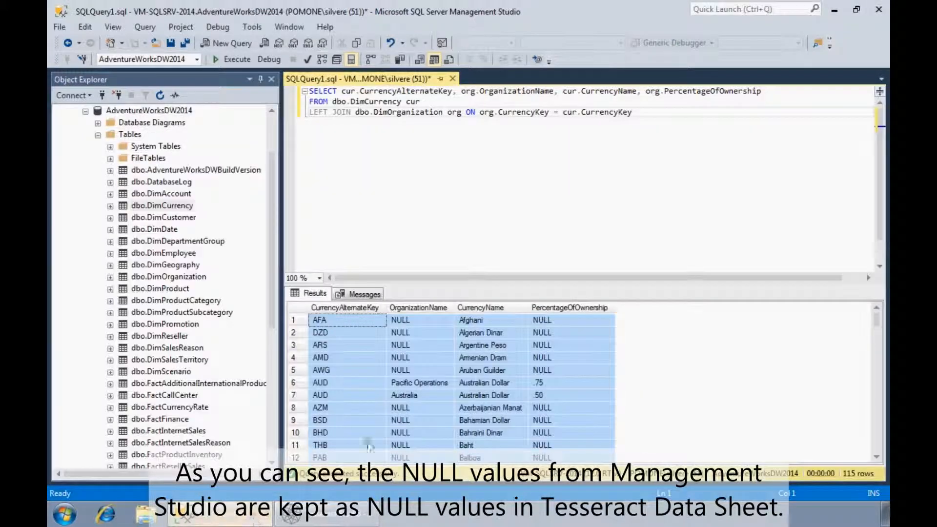
Compare the NULL cells of the OrganizationName column in the Management Studio results with those in the Tesseract reference data sheet
click(411, 333)
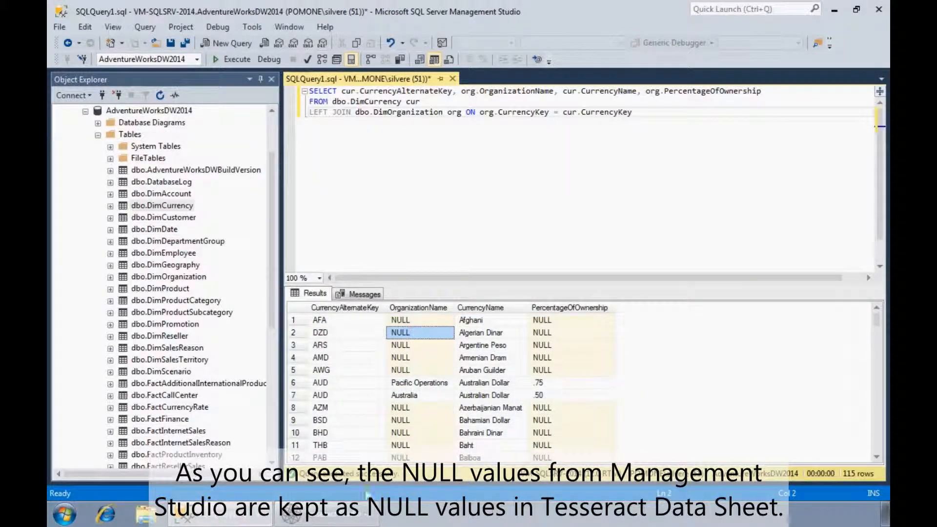
click(362, 513)
drag(366, 413, 365, 362)
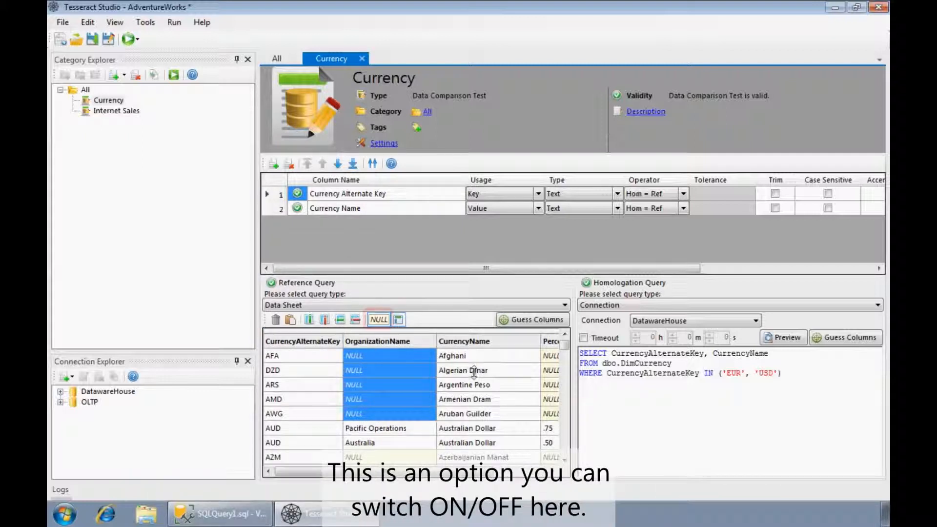
click(472, 370)
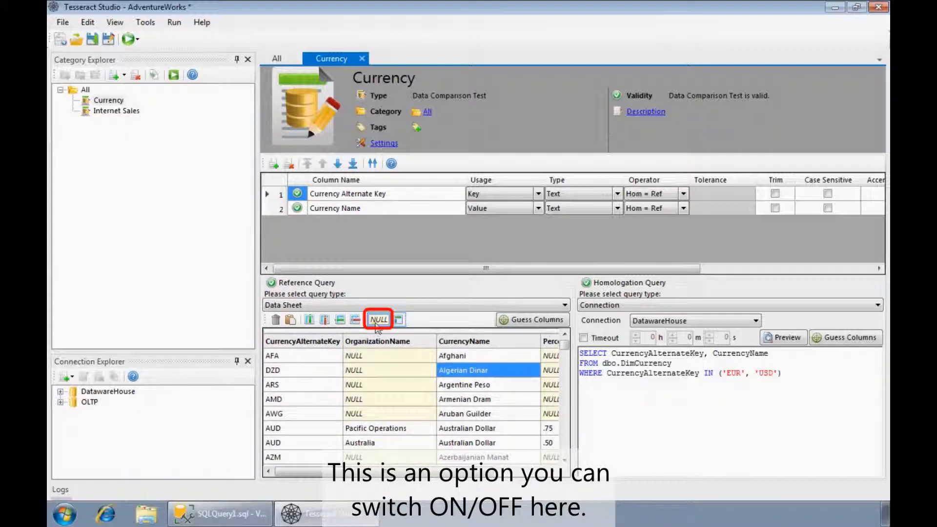
Turn off NULL recognition in the reference data sheet to check the OrganizationName cells, and turn it back on
click(376, 325)
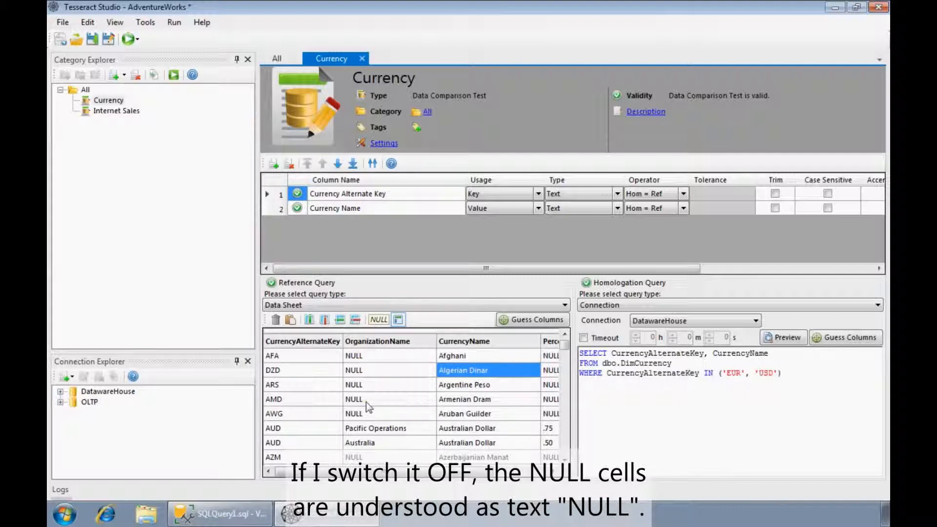
click(376, 372)
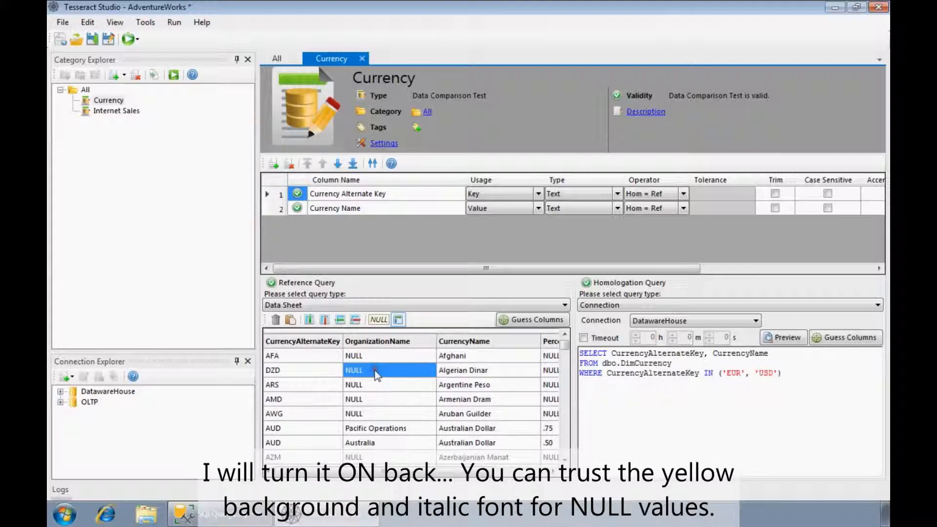
click(380, 320)
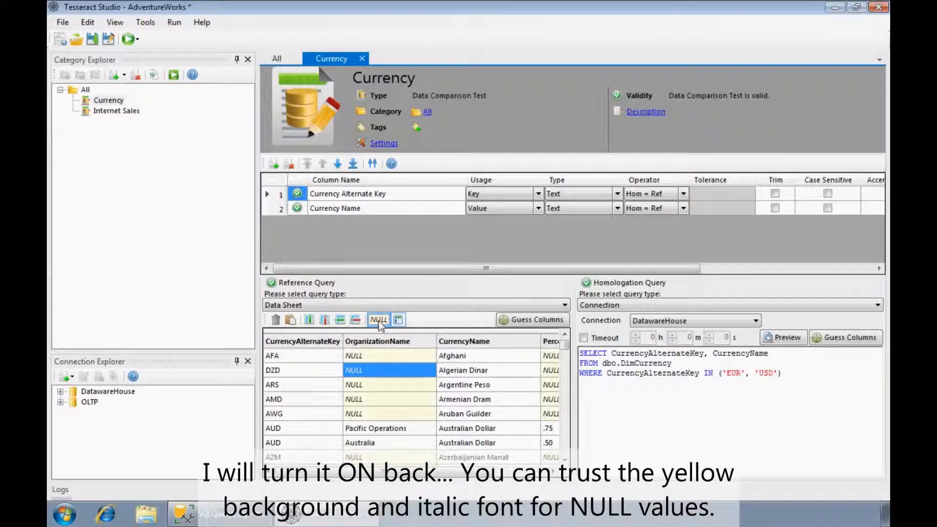